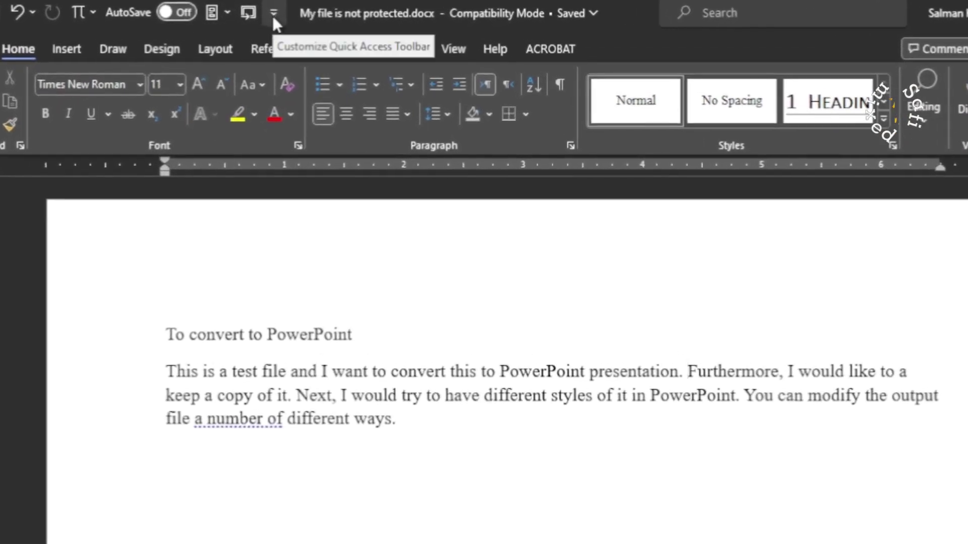
Find the Send to Microsoft PowerPoint command among All Commands in the Quick Access Toolbar customization options and accept the dialog.
{"action": "left_click", "coordinate": [272, 12]}
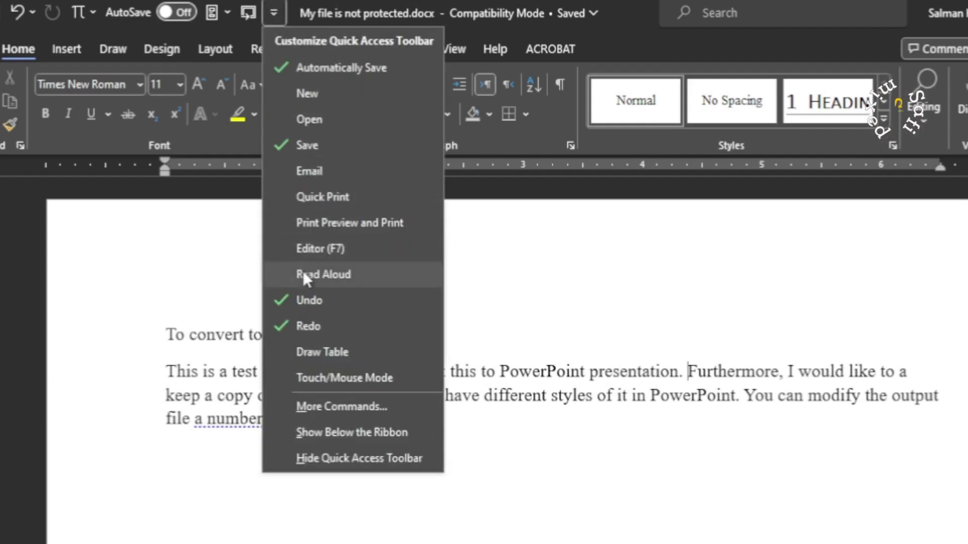
{"action": "left_click", "coordinate": [343, 407]}
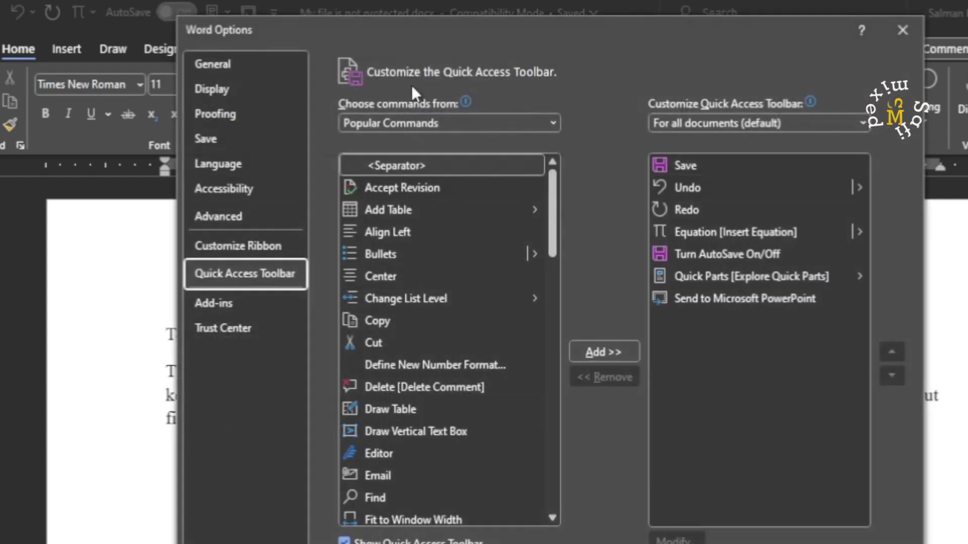
{"action": "left_click", "coordinate": [551, 124]}
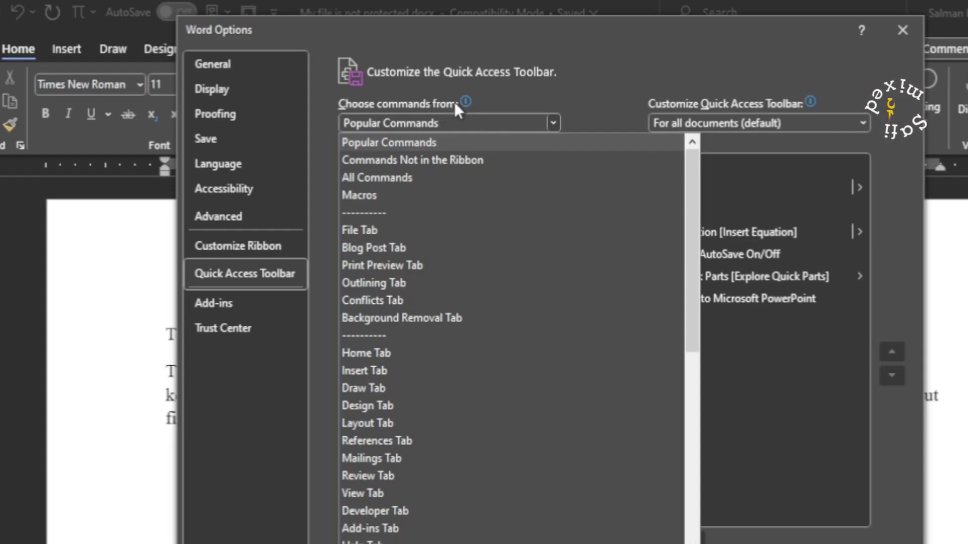
{"action": "left_click", "coordinate": [386, 178]}
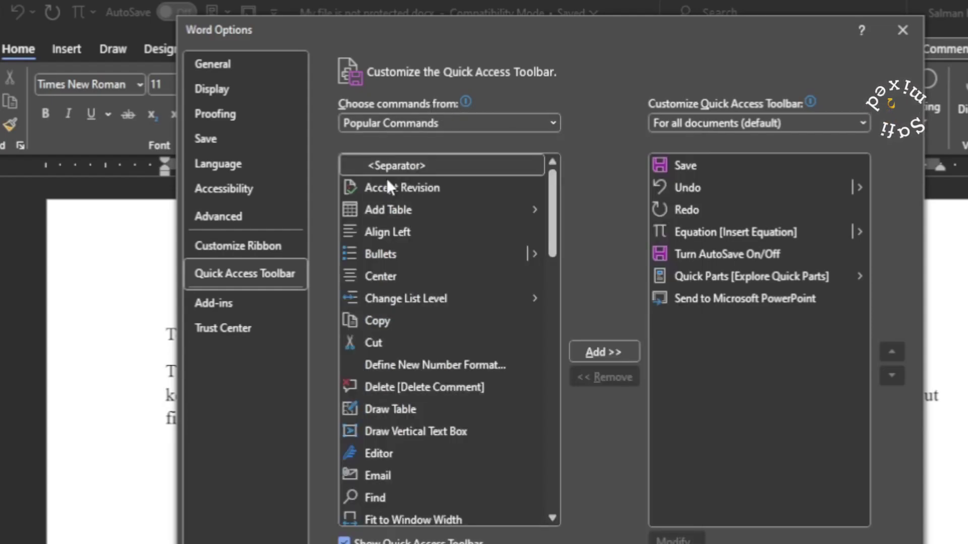
{"action": "scroll", "coordinate": [498, 487], "scroll_direction": "down", "scroll_amount": 15}
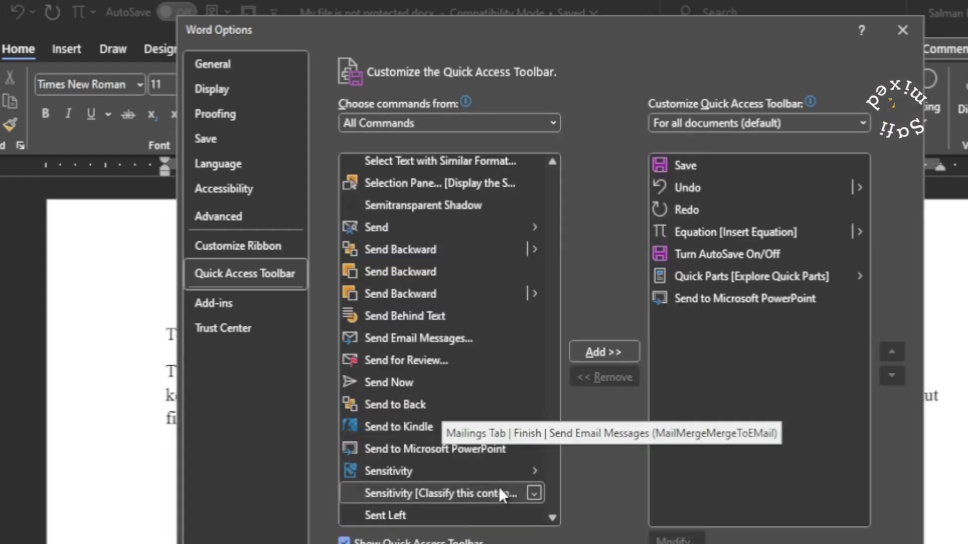
{"action": "left_click", "coordinate": [416, 449]}
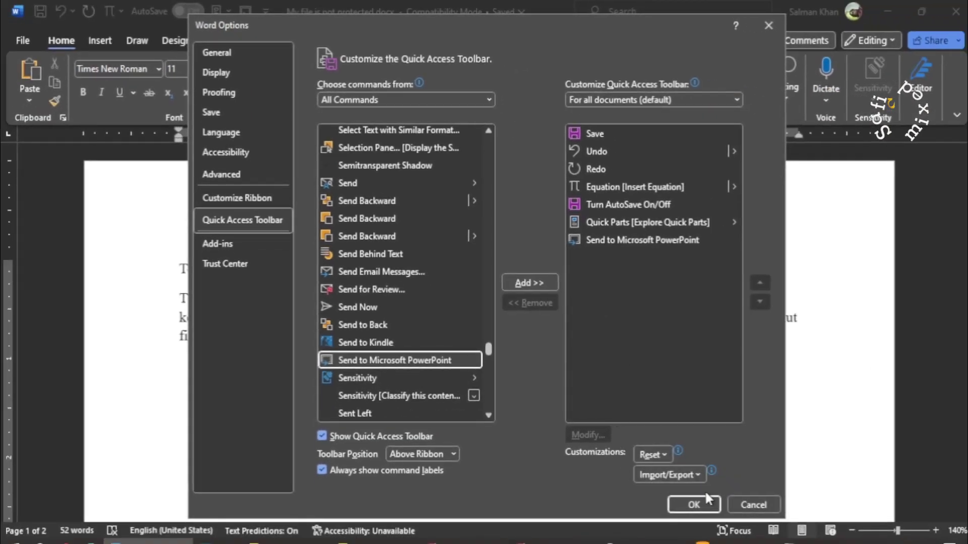
{"action": "left_click", "coordinate": [696, 504]}
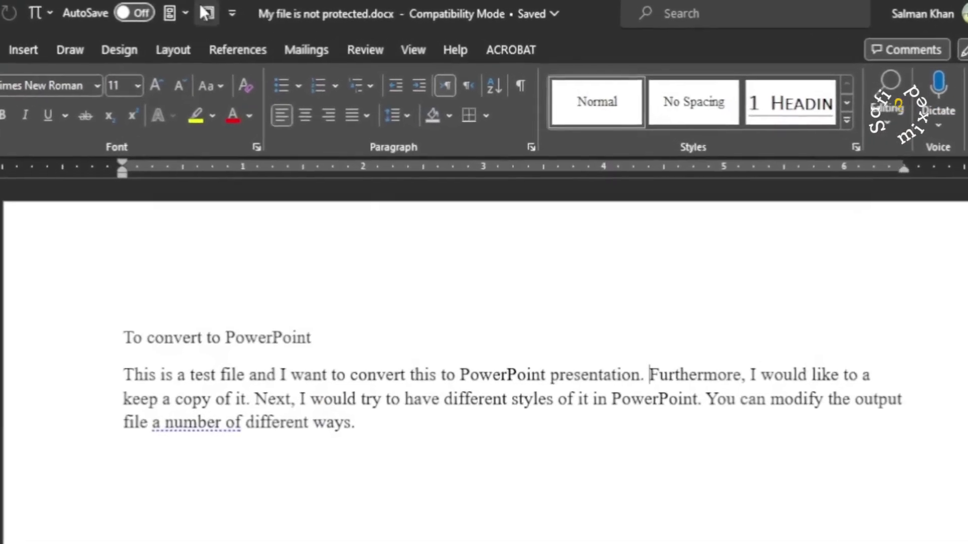
Send the unstyled document to PowerPoint, check its second slide, and close the presentation.
{"action": "left_click", "coordinate": [183, 10]}
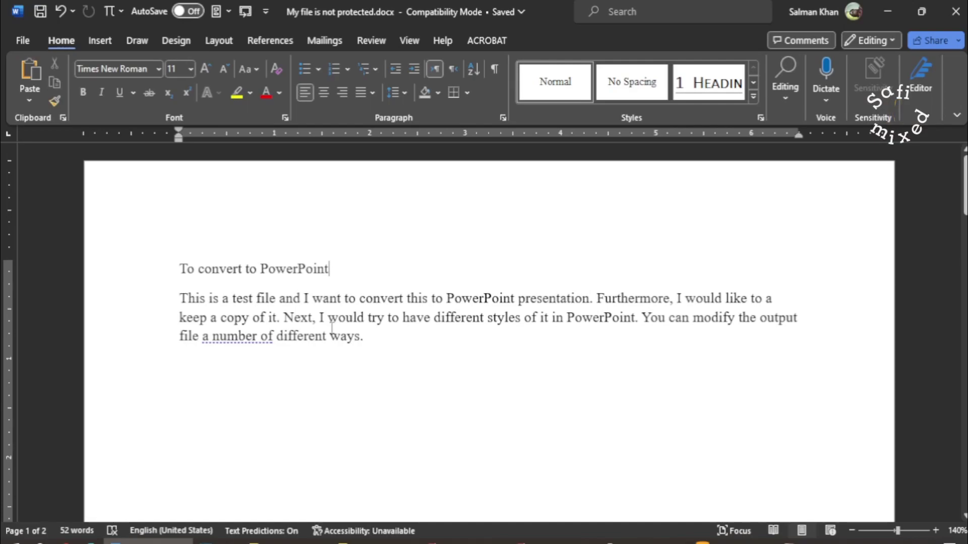
{"action": "left_click", "coordinate": [245, 11]}
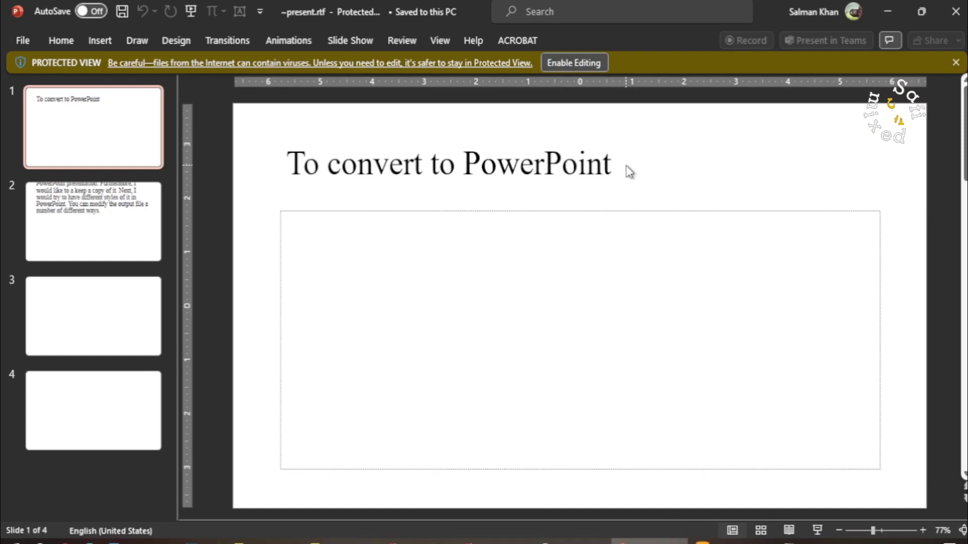
{"action": "left_click", "coordinate": [141, 210]}
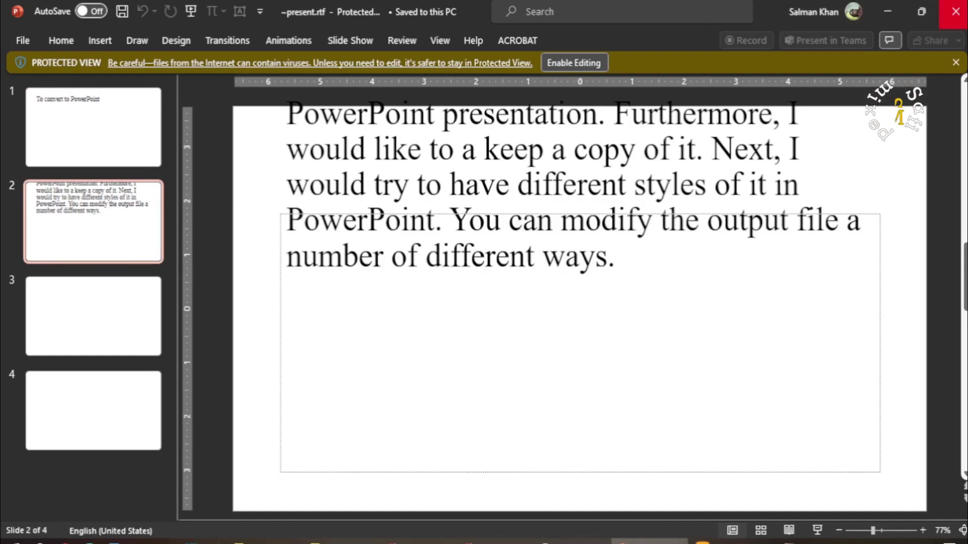
{"action": "left_click", "coordinate": [959, 12]}
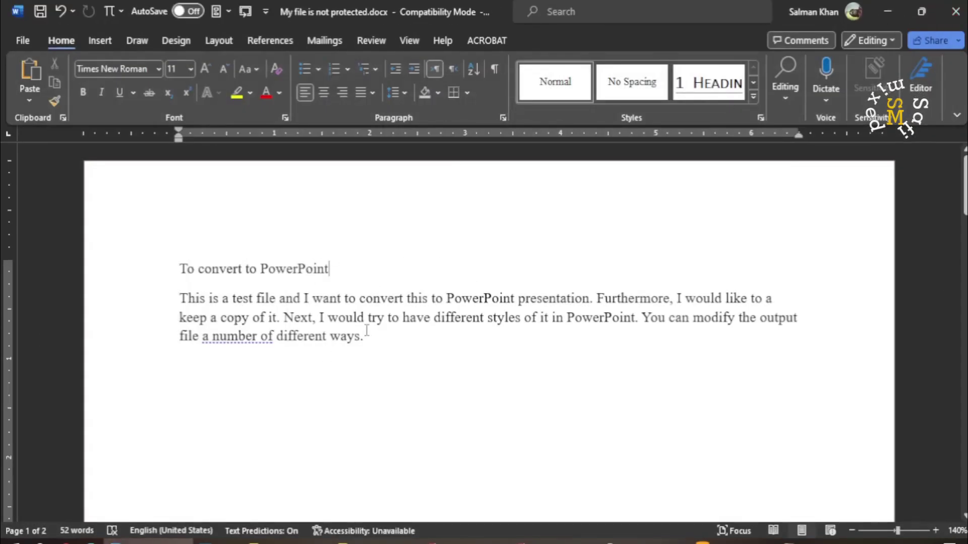
Apply the Heading 1 style to the title line "To convert to PowerPoint".
{"action": "left_click_drag", "start_coordinate": [335, 264], "coordinate": [181, 259]}
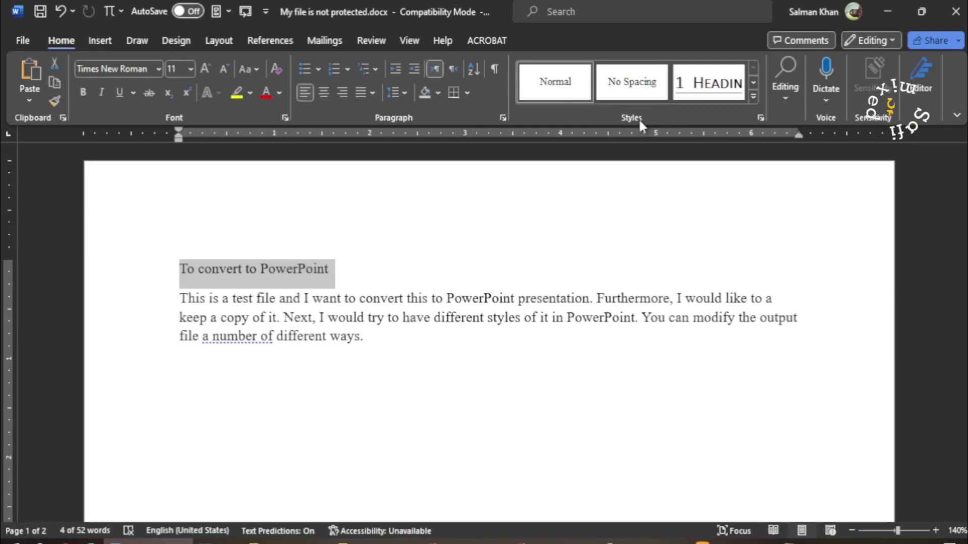
{"action": "left_click", "coordinate": [753, 96]}
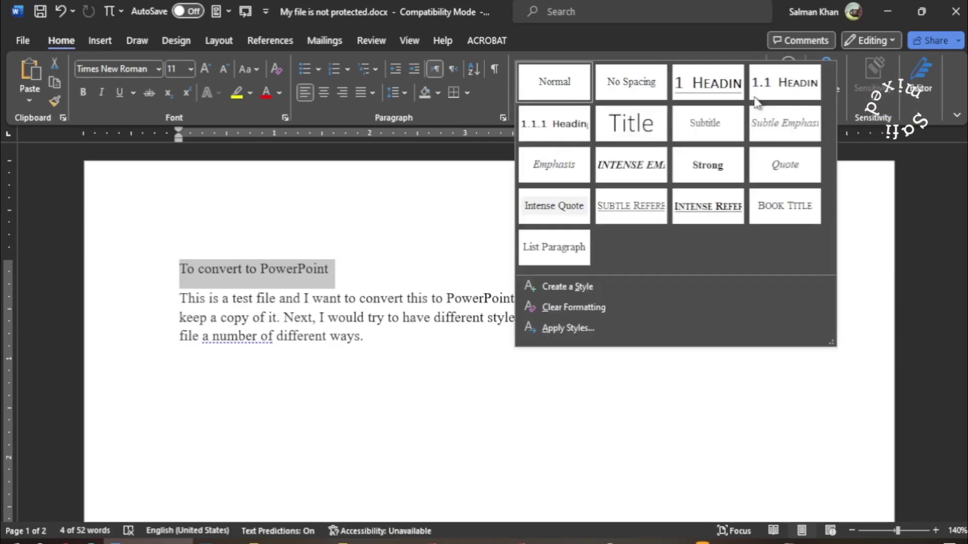
{"action": "left_click", "coordinate": [715, 83]}
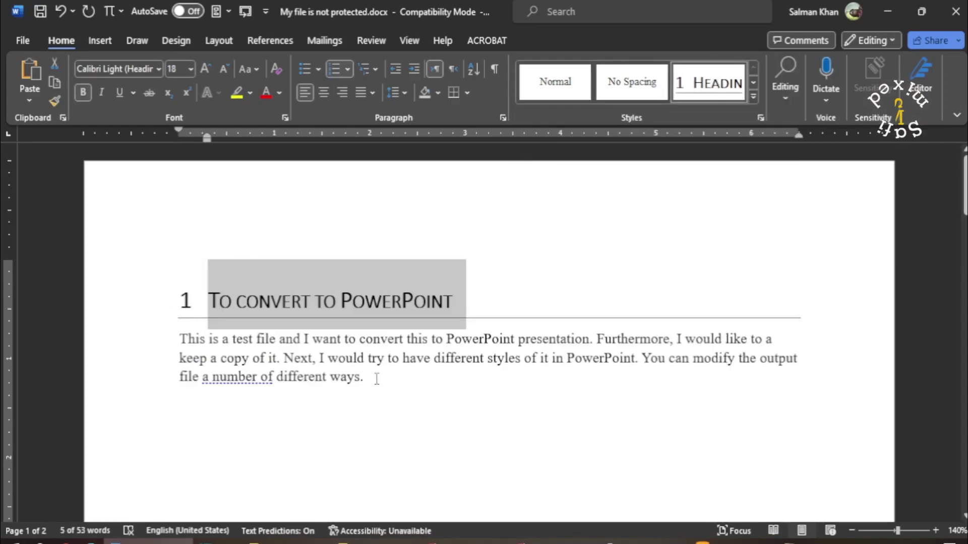
Apply the Heading 2 style to the whole body paragraph below the title.
{"action": "left_click_drag", "start_coordinate": [374, 379], "coordinate": [191, 336]}
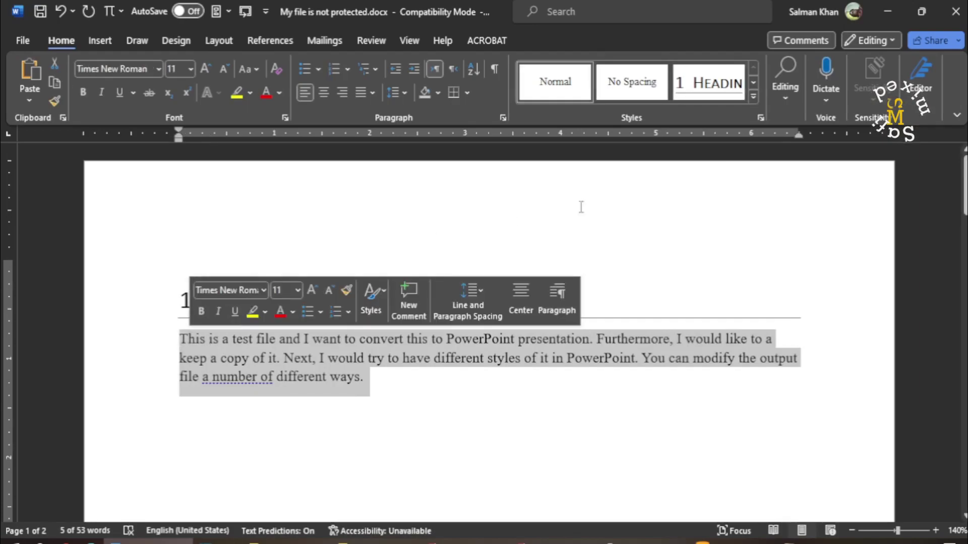
{"action": "left_click", "coordinate": [753, 97]}
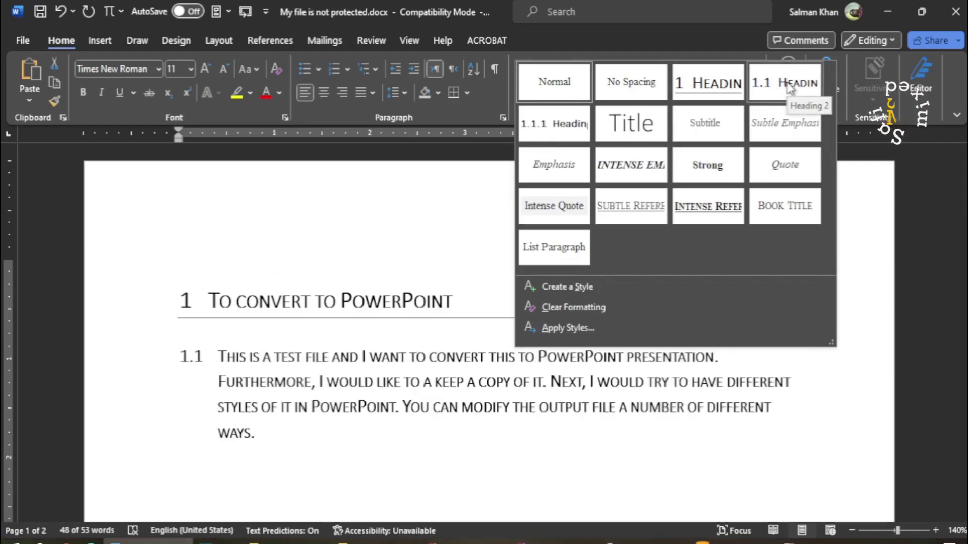
{"action": "left_click", "coordinate": [789, 88]}
{"action": "left_click", "coordinate": [421, 458]}
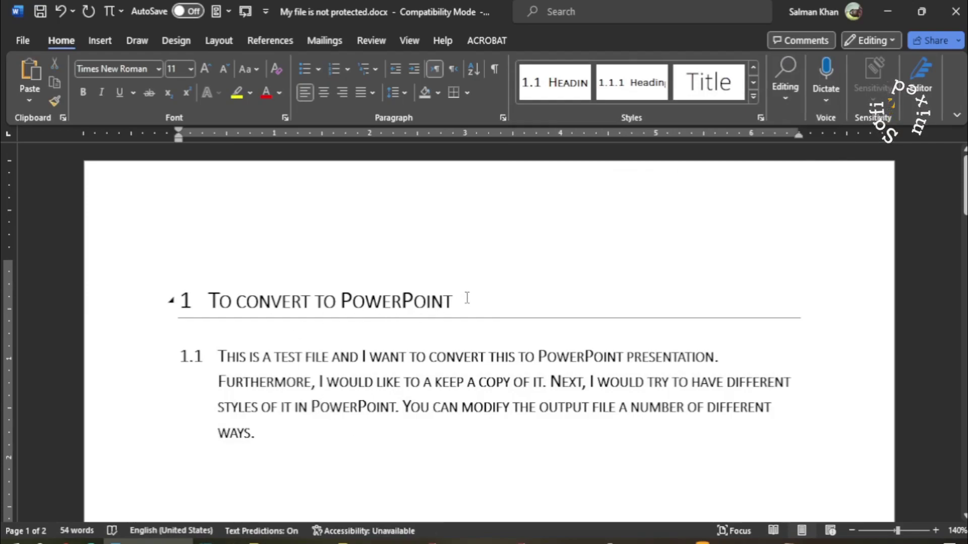
Send the document with its Heading 1 title and Heading 2 body to PowerPoint, and close the resulting presentation.
{"action": "left_click_drag", "start_coordinate": [453, 300], "coordinate": [220, 293]}
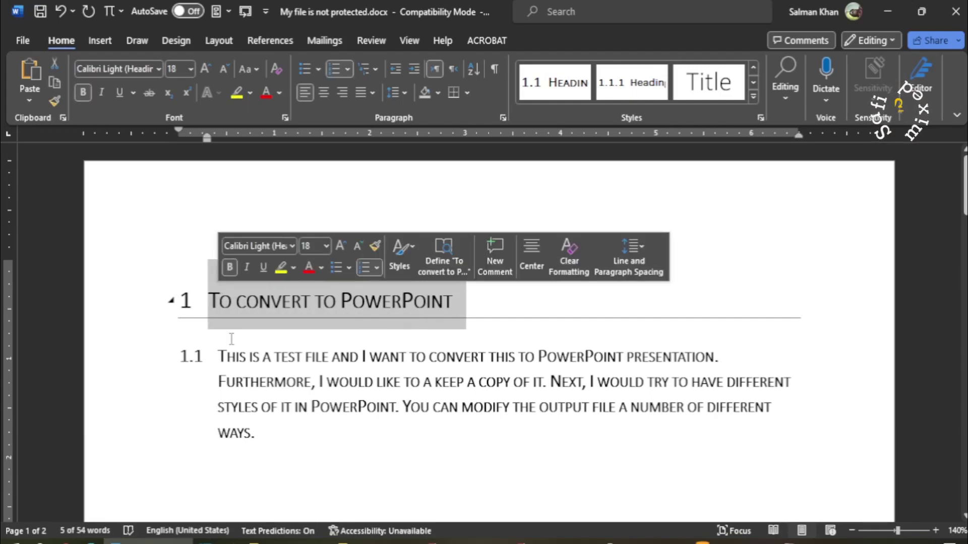
{"action": "left_click_drag", "start_coordinate": [257, 434], "coordinate": [226, 357]}
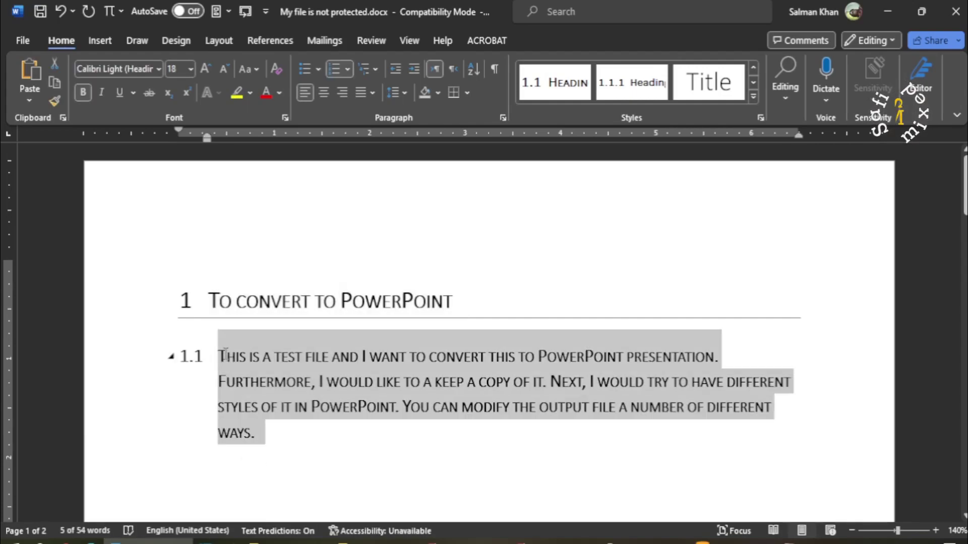
{"action": "left_click", "coordinate": [348, 449]}
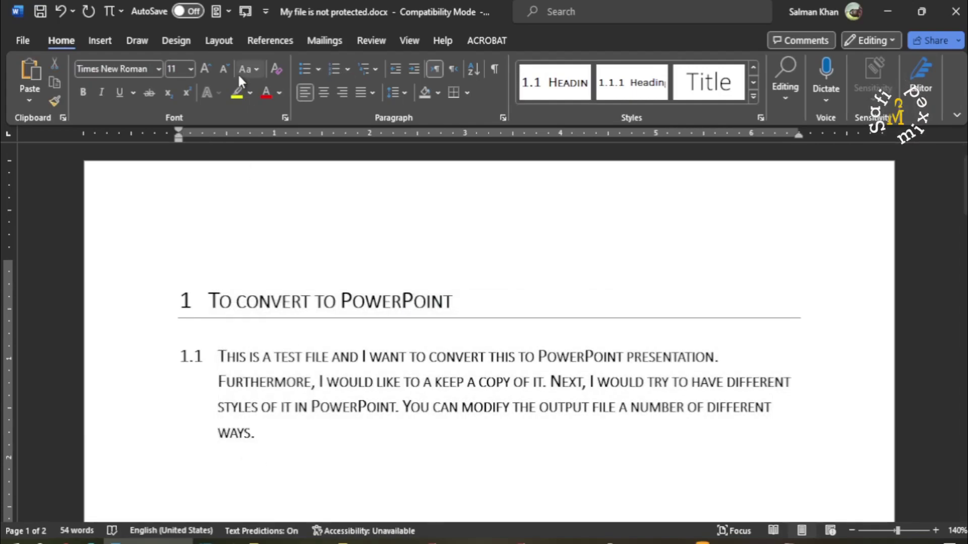
{"action": "left_click", "coordinate": [245, 11]}
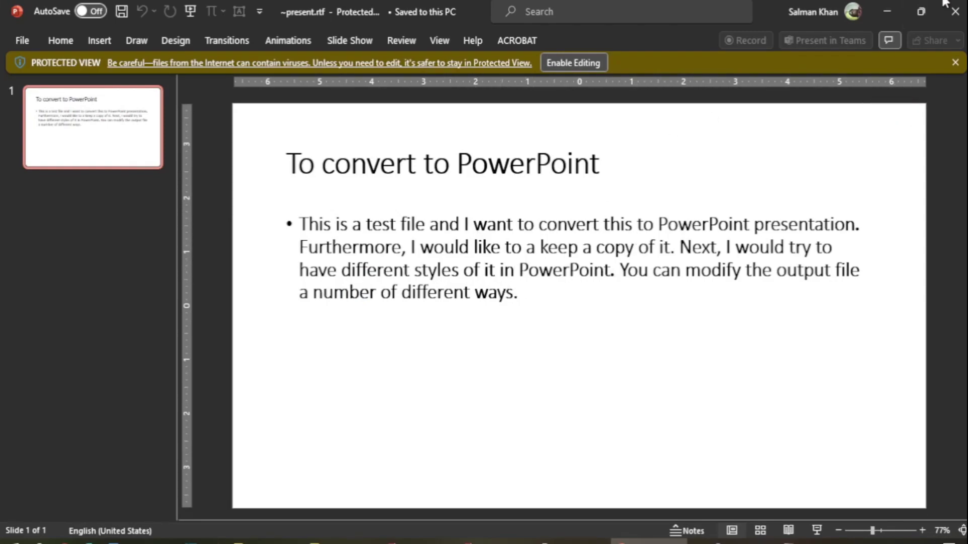
{"action": "left_click", "coordinate": [954, 14]}
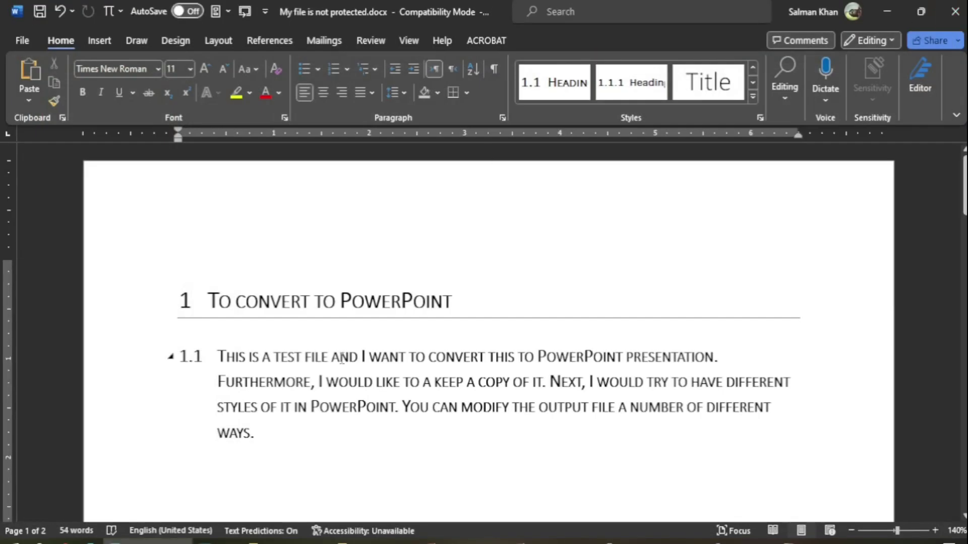
Clear the formatting of the body paragraph under the title.
{"action": "left_click_drag", "start_coordinate": [266, 432], "coordinate": [207, 356]}
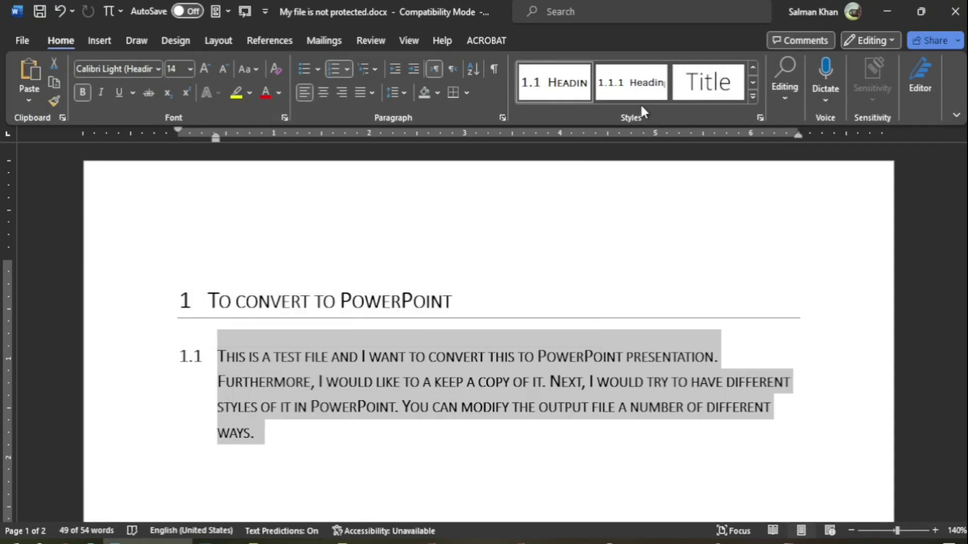
{"action": "left_click", "coordinate": [753, 97]}
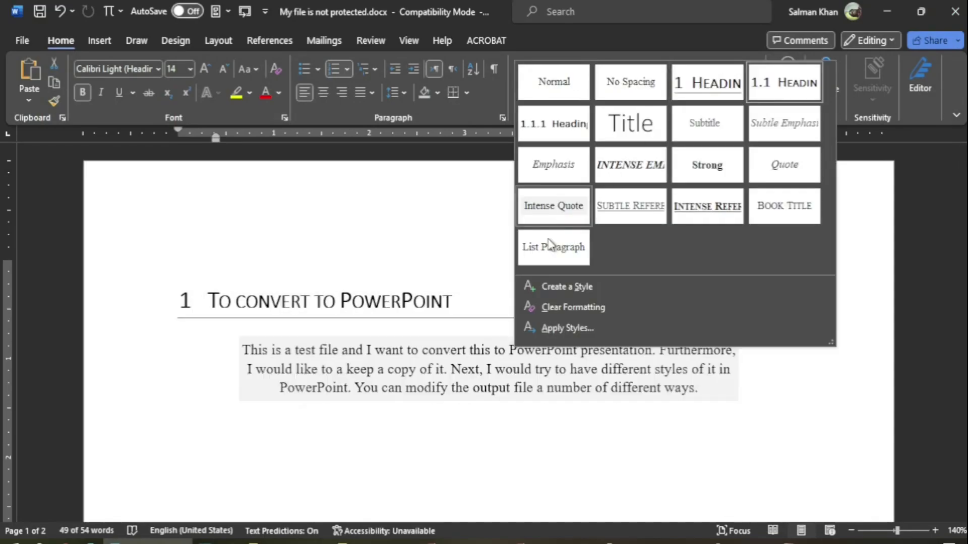
{"action": "left_click", "coordinate": [567, 305]}
{"action": "left_click", "coordinate": [558, 380]}
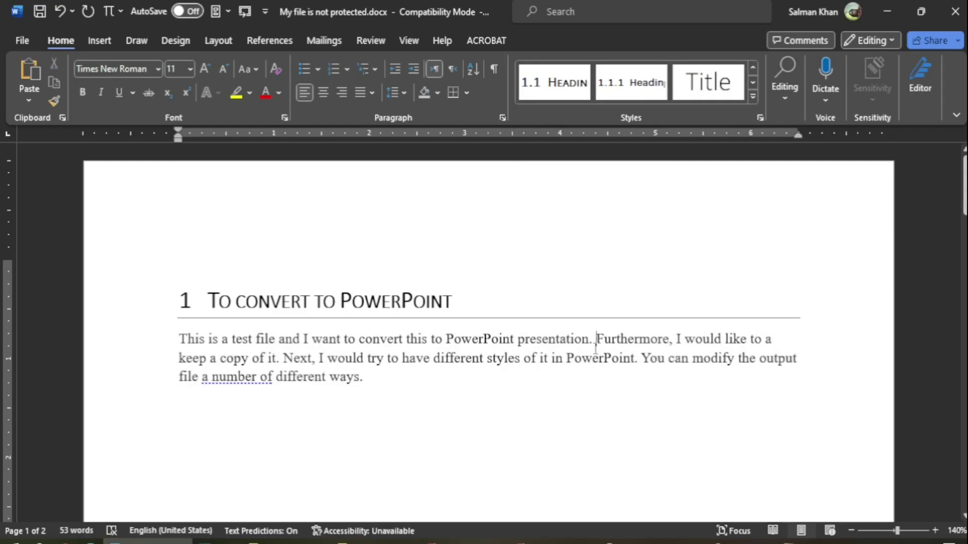
Split the body text into four paragraphs, breaking before "Furthermore", "Next" and "You can modify".
{"action": "key", "text": "Return"}
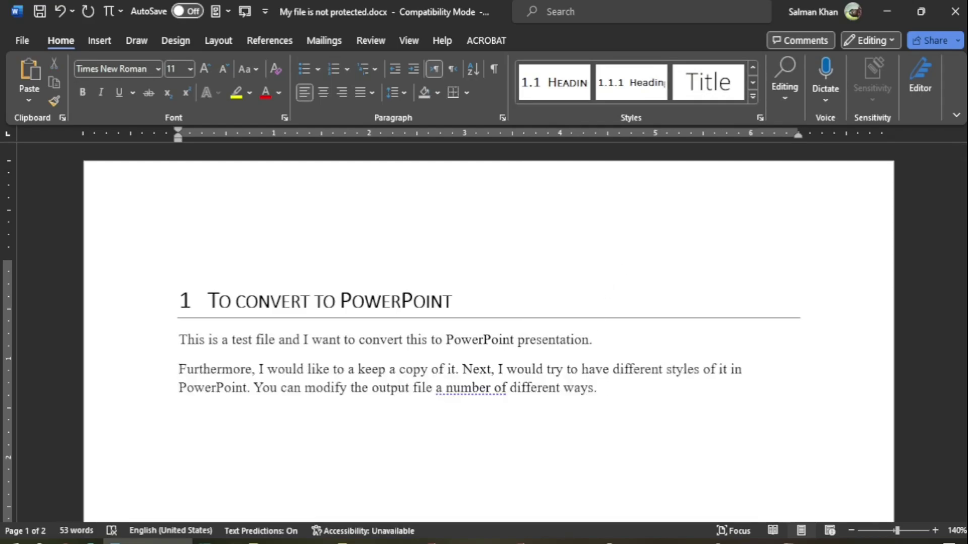
{"action": "left_click", "coordinate": [461, 370]}
{"action": "key", "text": "Return"}
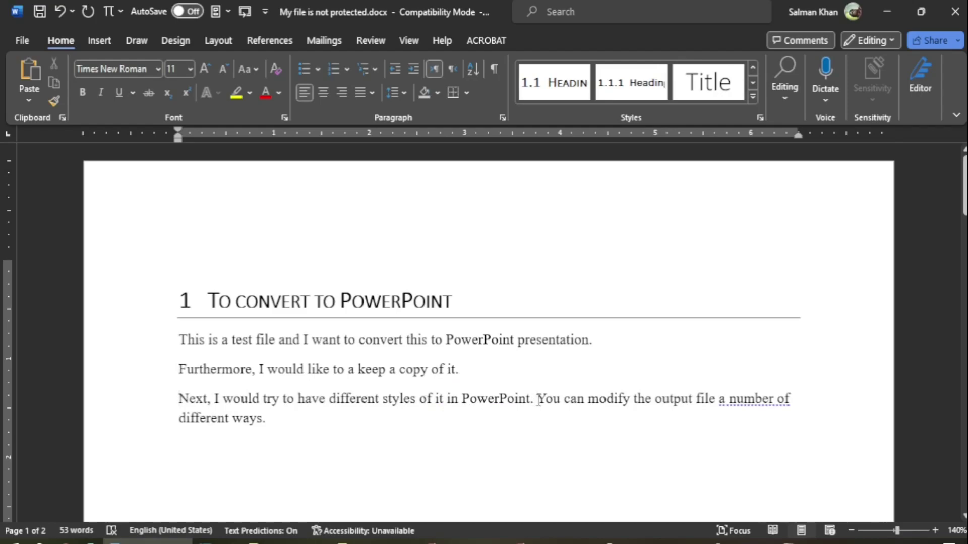
{"action": "left_click", "coordinate": [537, 400]}
{"action": "key", "text": "Return"}
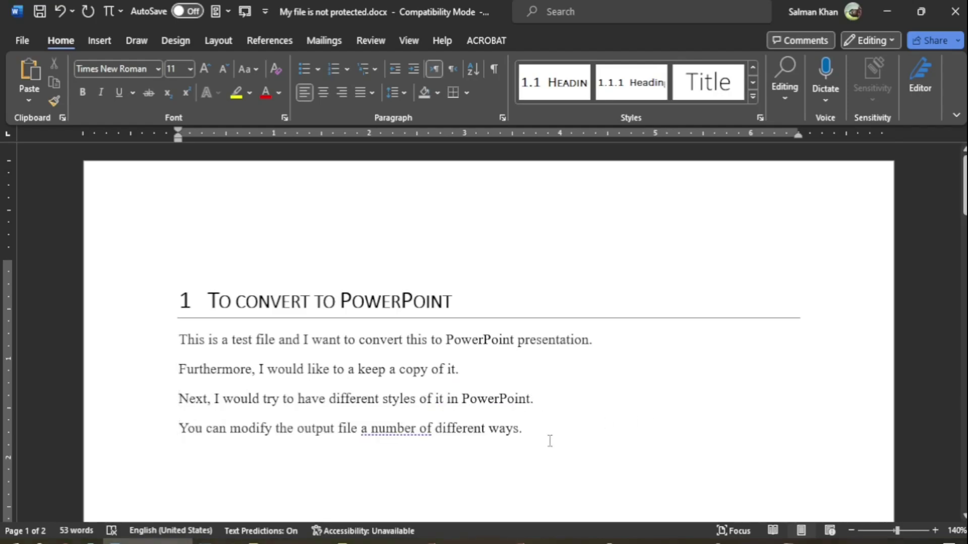
Apply the List Paragraph style to the four body paragraphs.
{"action": "left_click_drag", "start_coordinate": [529, 434], "coordinate": [180, 340]}
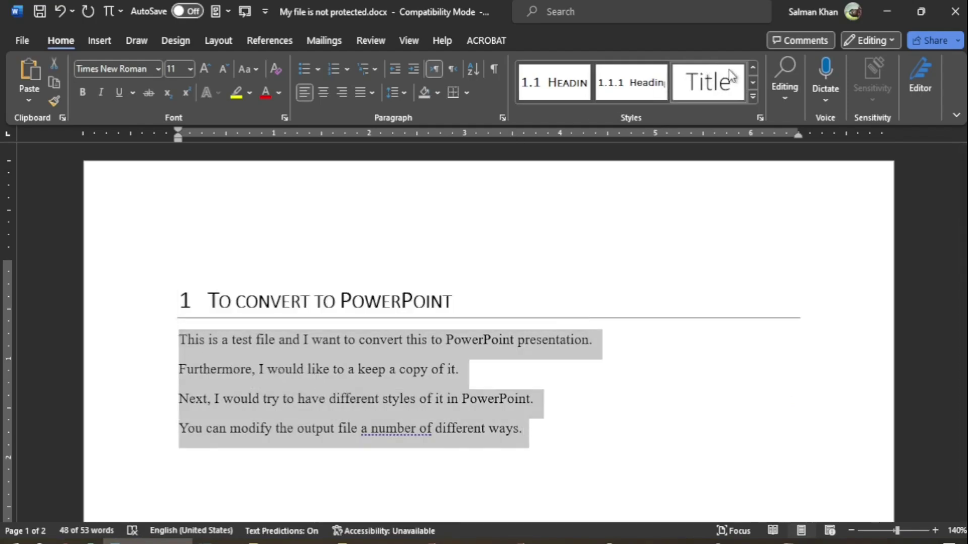
{"action": "left_click", "coordinate": [752, 97]}
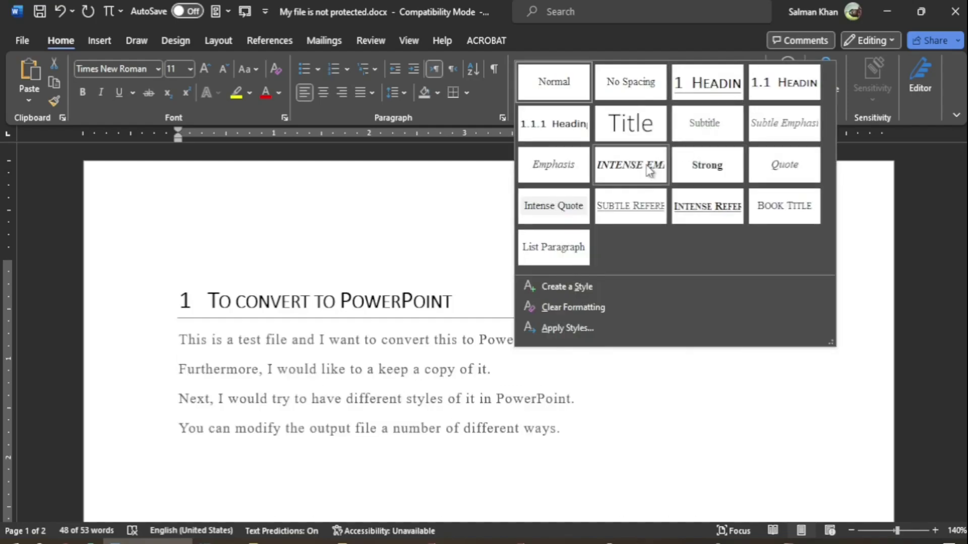
{"action": "left_click", "coordinate": [545, 252]}
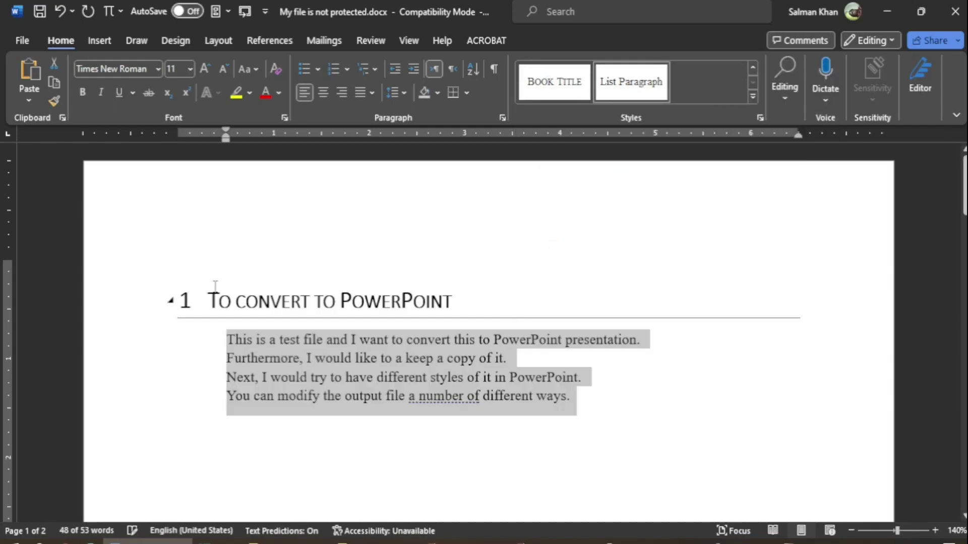
Send the document with its List Paragraph body to PowerPoint.
{"action": "left_click", "coordinate": [245, 13]}
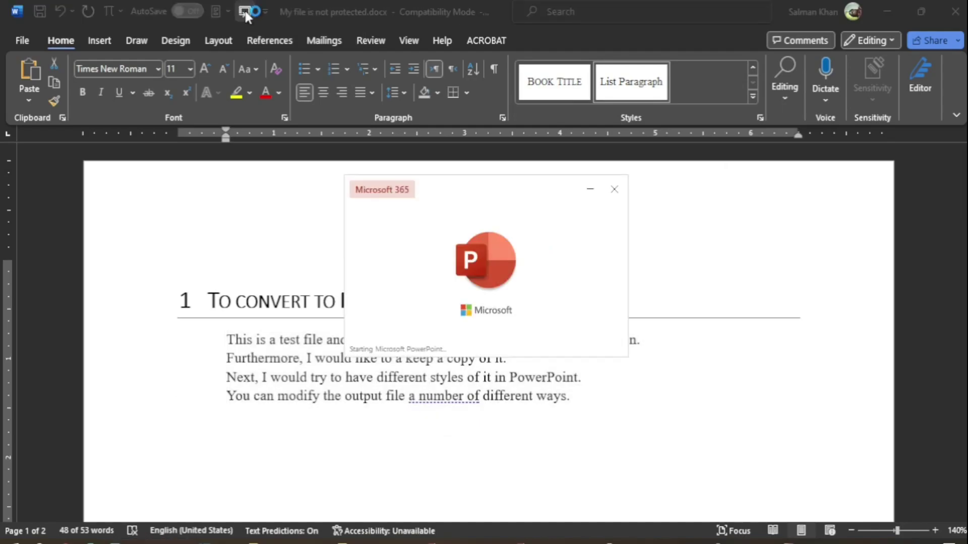
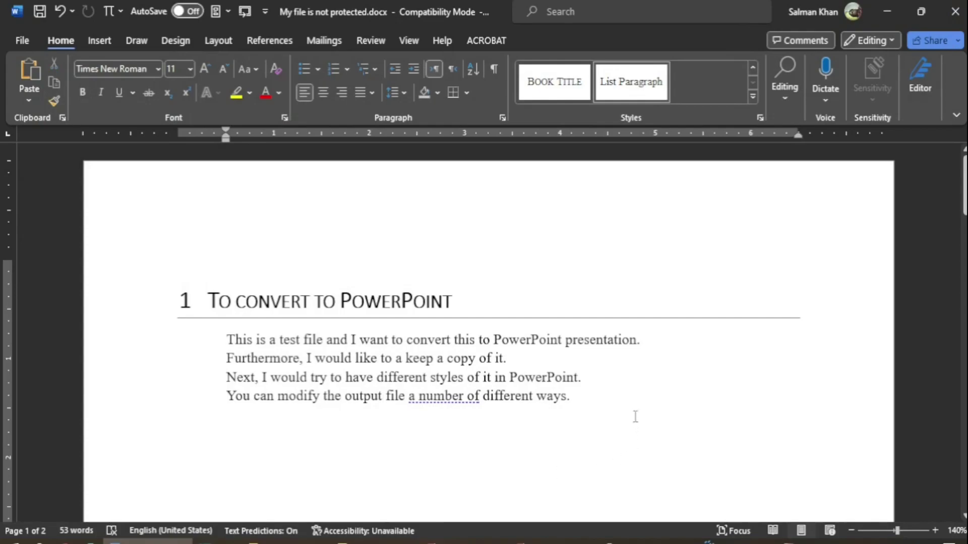
{"action": "left_click", "coordinate": [596, 416]}
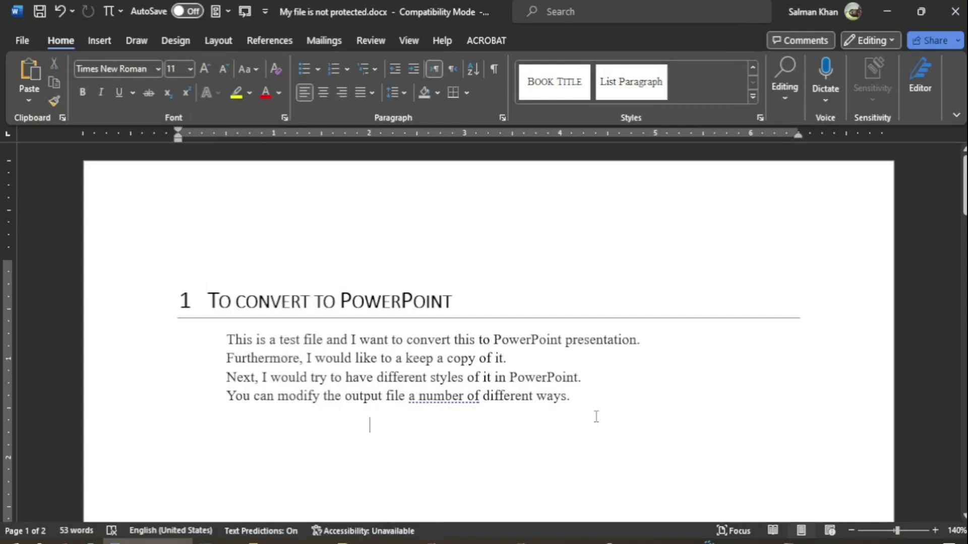
{"action": "key", "text": "ctrl+z"}
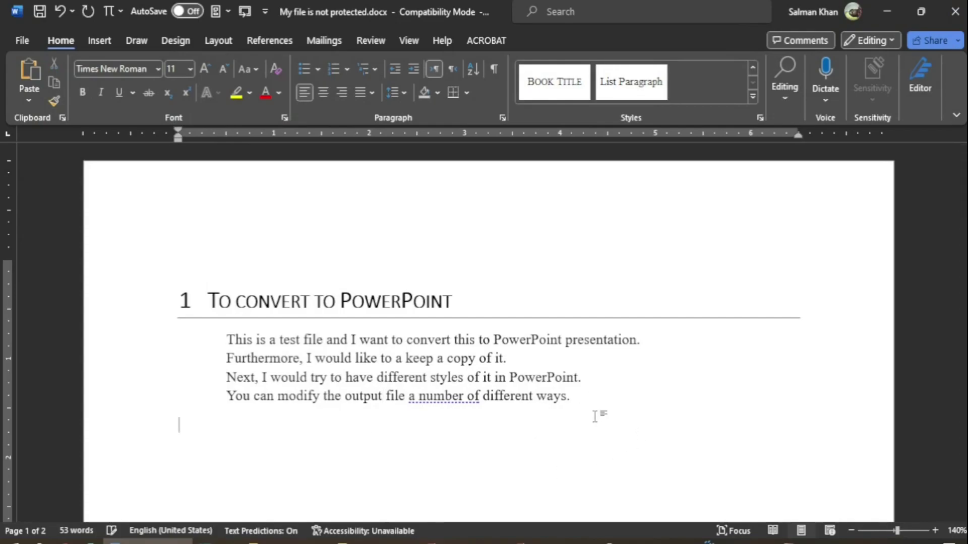
Remove the break below the list and generate sample text with =rand(1,3), leaving an empty line above it.
{"action": "key", "text": "Delete"}
{"action": "type", "text": "=rand"}
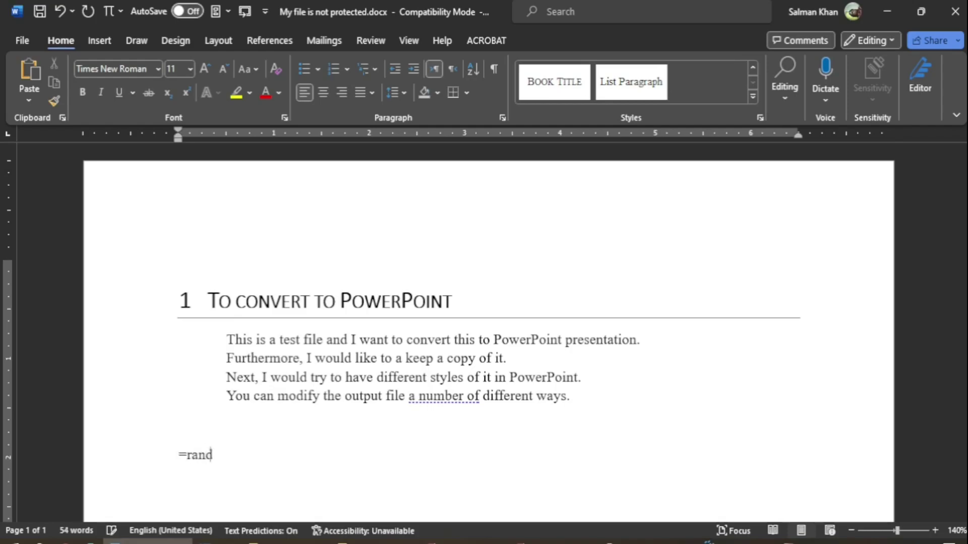
{"action": "type", "text": "(1,3)"}
{"action": "key", "text": "Return"}
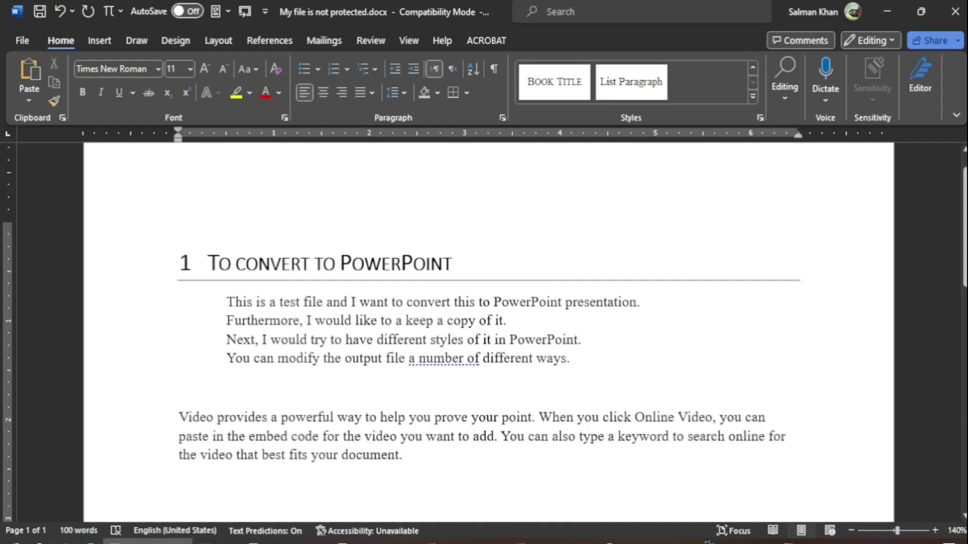
Apply the Heading 1 style to the empty line above the sample video paragraph.
{"action": "left_click", "coordinate": [185, 399]}
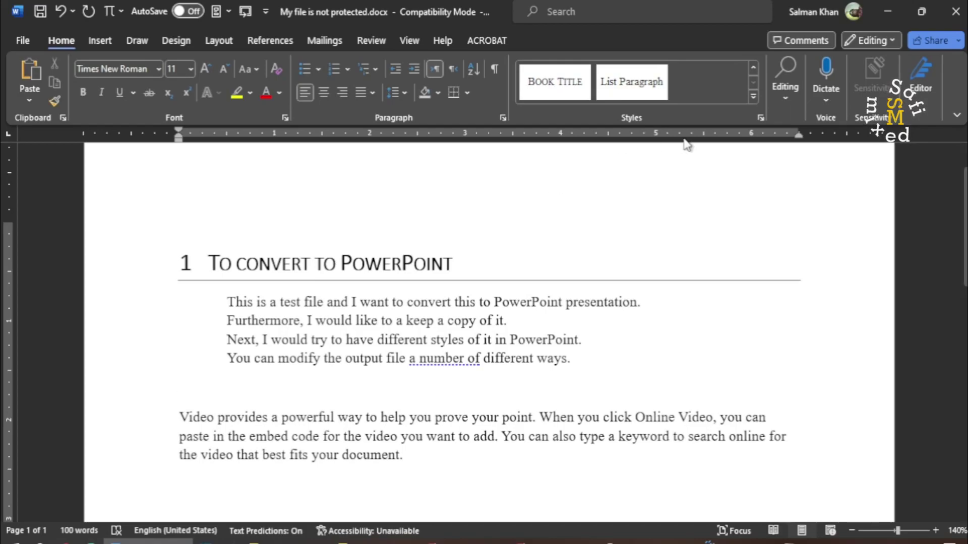
{"action": "left_click", "coordinate": [753, 96]}
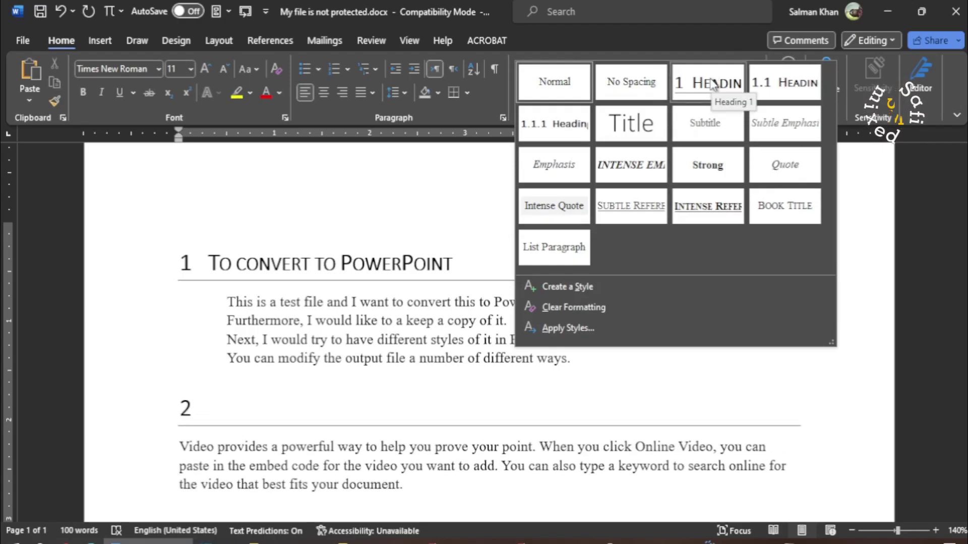
{"action": "left_click", "coordinate": [712, 84]}
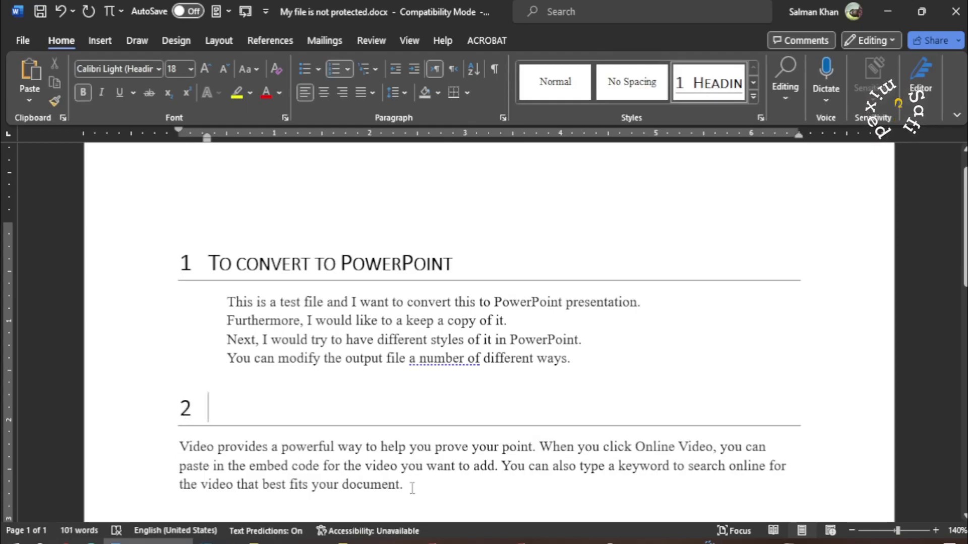
Apply the List Paragraph style to the sample paragraph beginning "Video provides a powerful way".
{"action": "left_click_drag", "start_coordinate": [412, 485], "coordinate": [197, 446]}
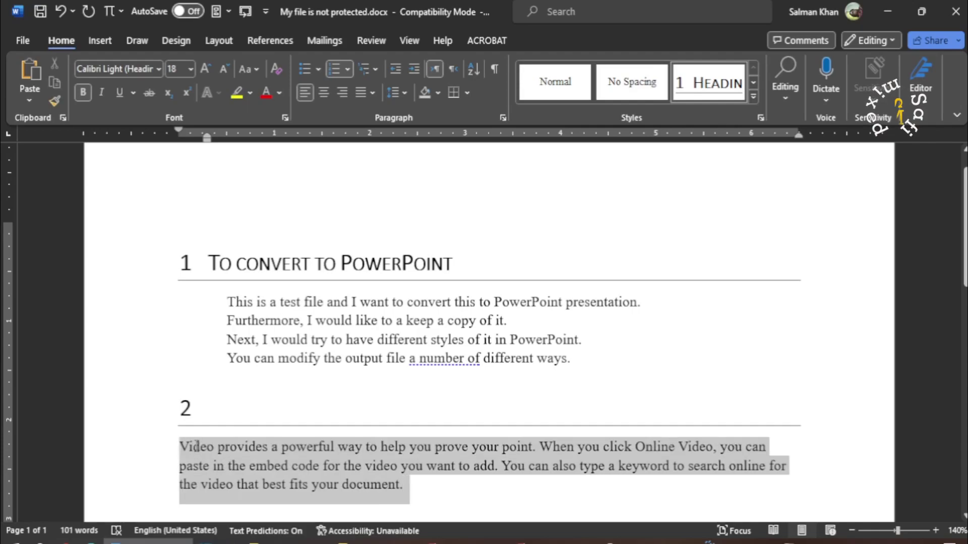
{"action": "scroll", "coordinate": [484, 303], "scroll_direction": "down", "scroll_amount": 3}
{"action": "scroll", "coordinate": [705, 83], "scroll_direction": "down", "scroll_amount": 1}
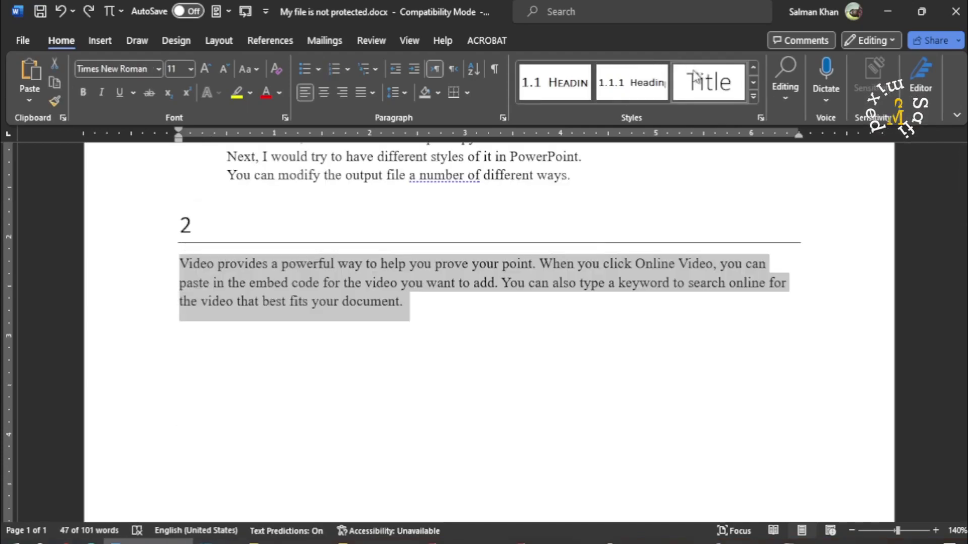
{"action": "left_click", "coordinate": [753, 95]}
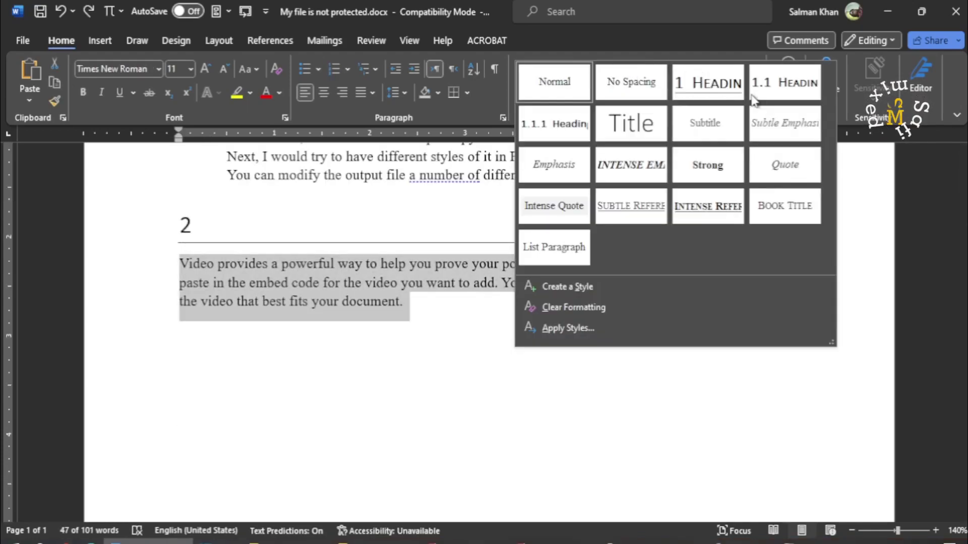
{"action": "left_click", "coordinate": [545, 250]}
{"action": "left_click", "coordinate": [479, 302]}
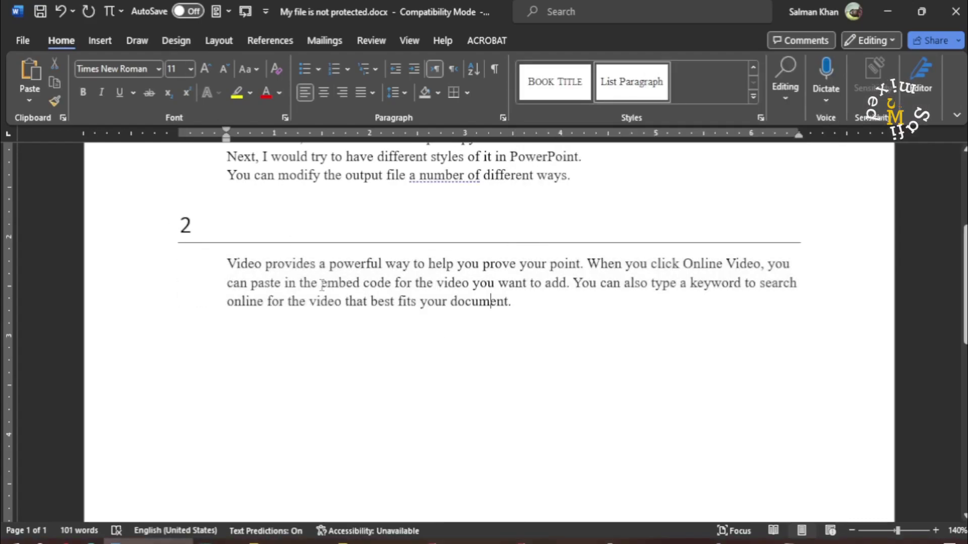